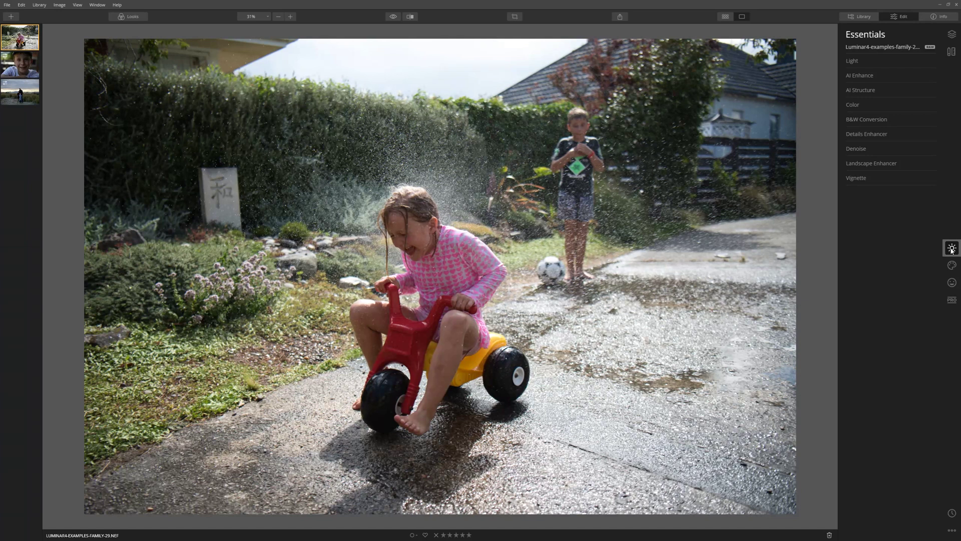
Warm the tricycle photo to a Custom white balance of Temperature 7978 and Tint 7
left_click(853, 61)
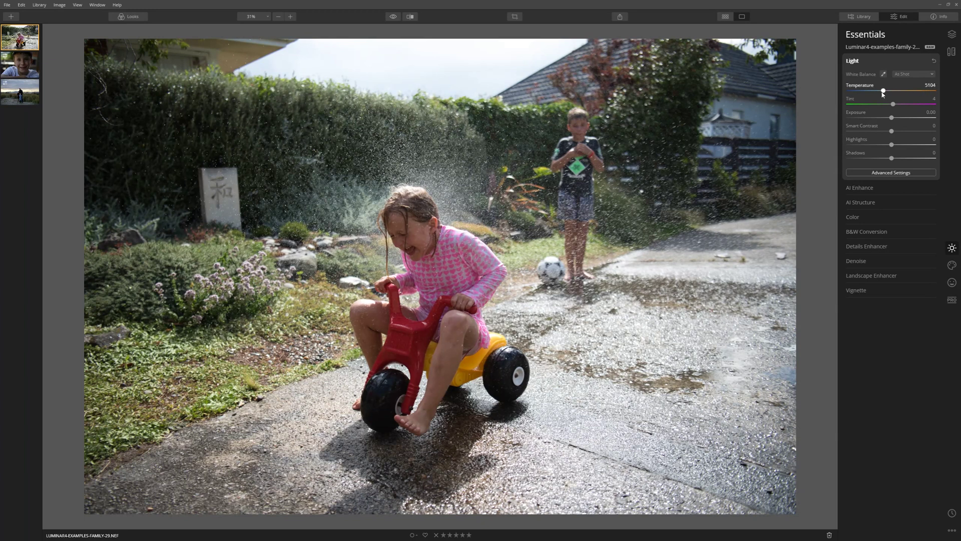
mouse_move(885, 93)
left_mouse_down()
mouse_move(846, 98)
mouse_move(884, 92)
mouse_move(935, 103)
mouse_move(903, 94)
mouse_move(937, 92)
mouse_move(848, 93)
mouse_move(894, 99)
mouse_move(880, 98)
mouse_move(889, 91)
left_mouse_up()
left_click_drag(890, 92, 901, 93)
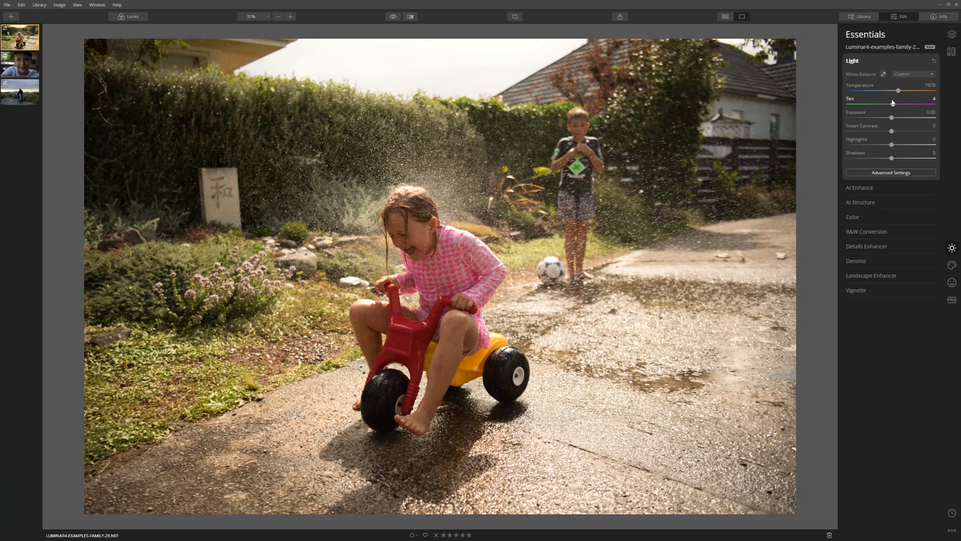
mouse_move(893, 105)
left_mouse_down()
mouse_move(851, 105)
mouse_move(947, 108)
mouse_move(895, 106)
left_mouse_up()
Neutralise the white balance from the grey wheel hub, then warm Temperature to about 6265
left_click_drag(900, 91, 873, 94)
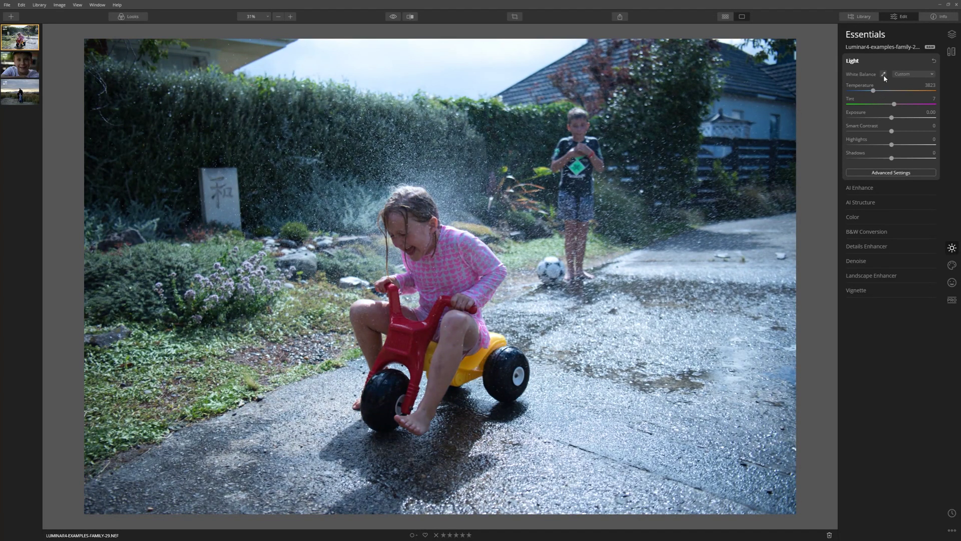
left_click(884, 75)
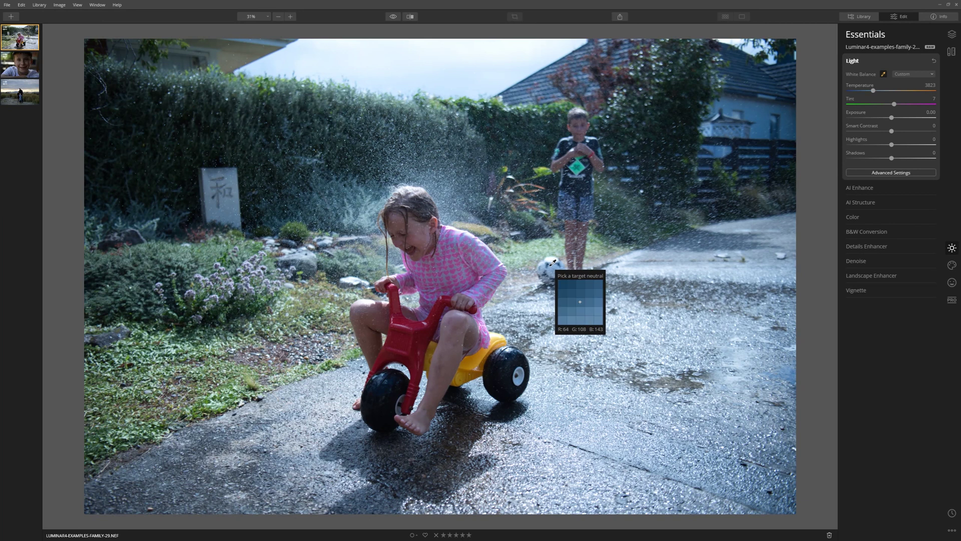
left_click(521, 370)
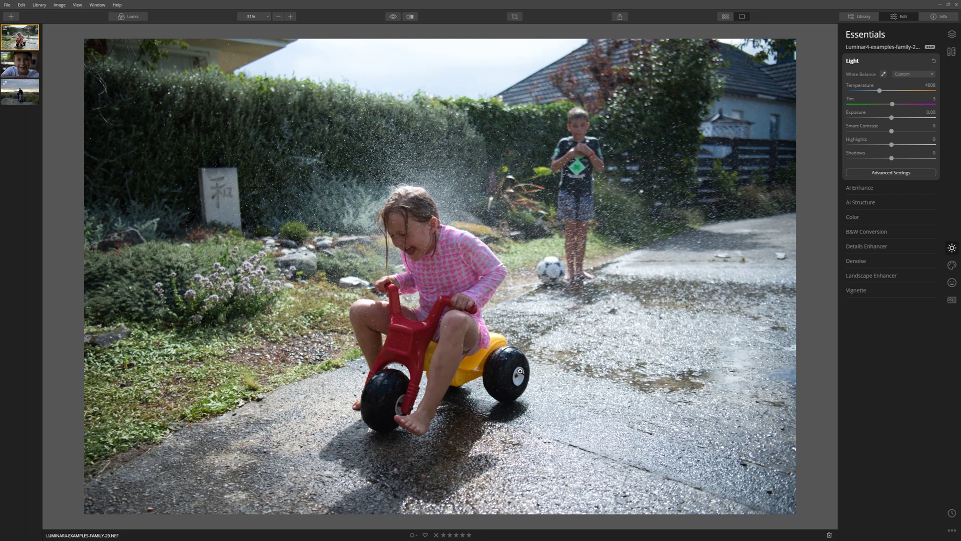
left_click_drag(876, 95, 897, 94)
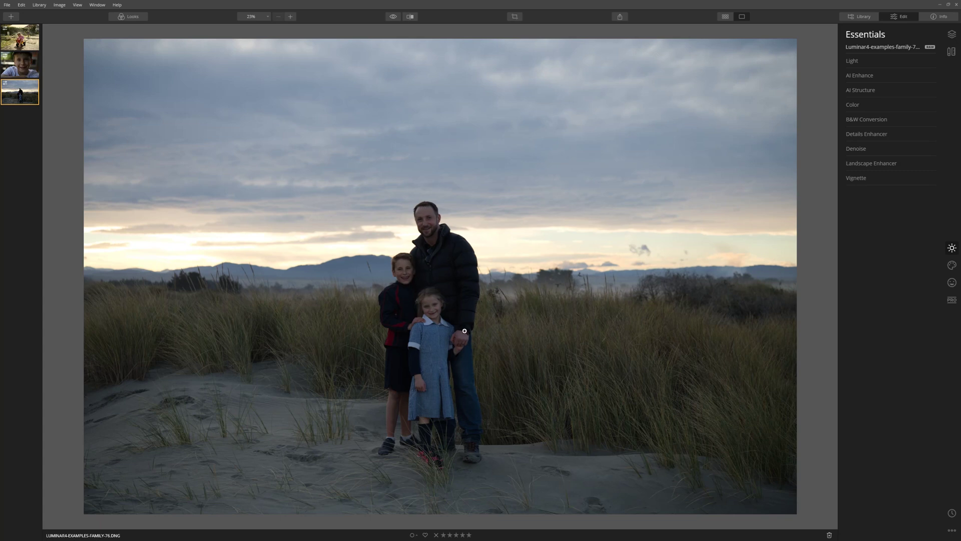
Set the beach photo's Temperature to 8321 and Exposure to about 1.34
left_click(861, 62)
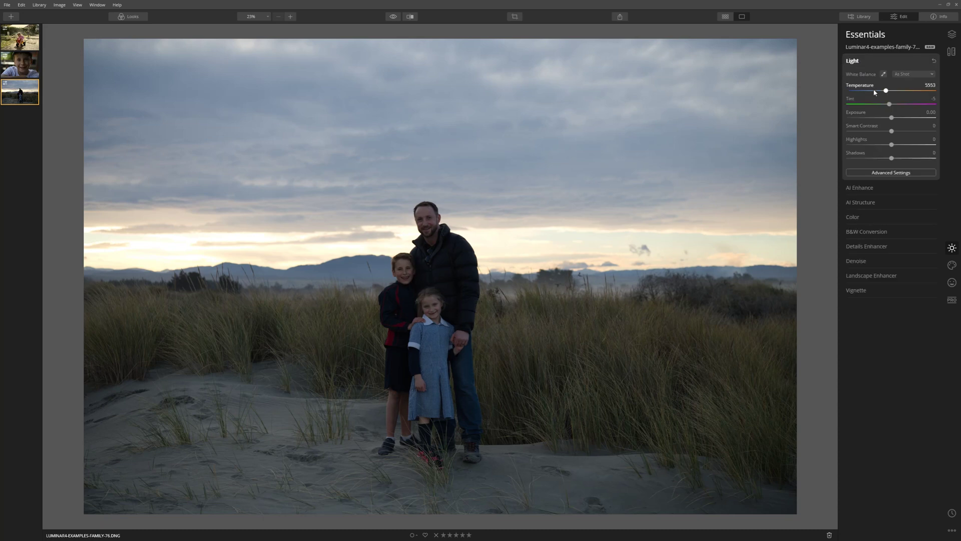
mouse_move(887, 90)
left_mouse_down()
mouse_move(900, 91)
mouse_move(897, 106)
left_mouse_up()
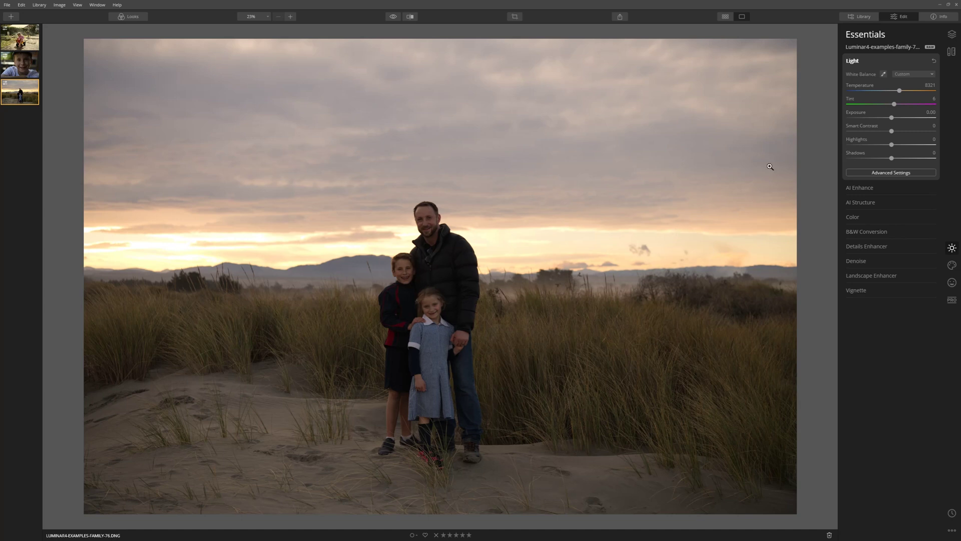
left_click_drag(892, 117, 905, 116)
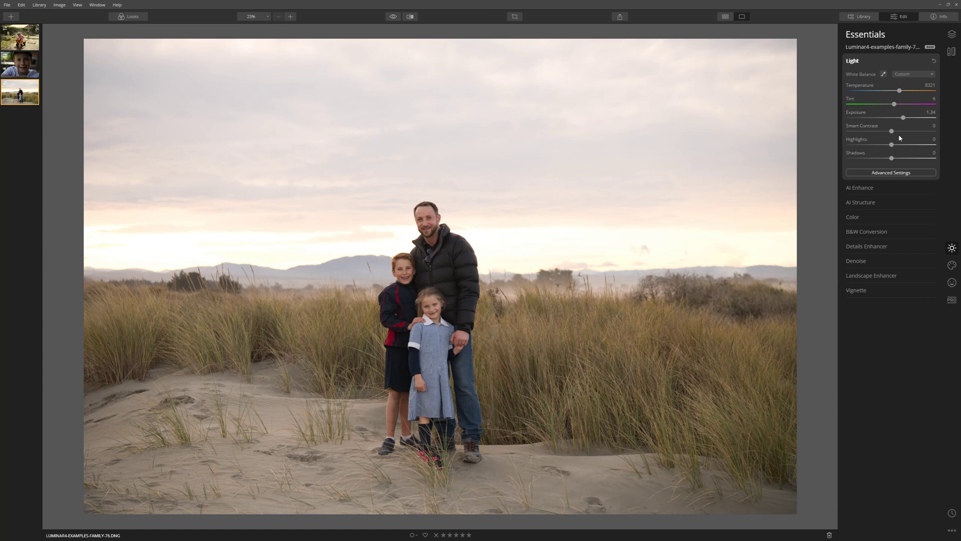
Set Exposure to 0.95, Highlights to -100 and Shadows to 39 on the beach photo
left_click_drag(905, 118, 901, 118)
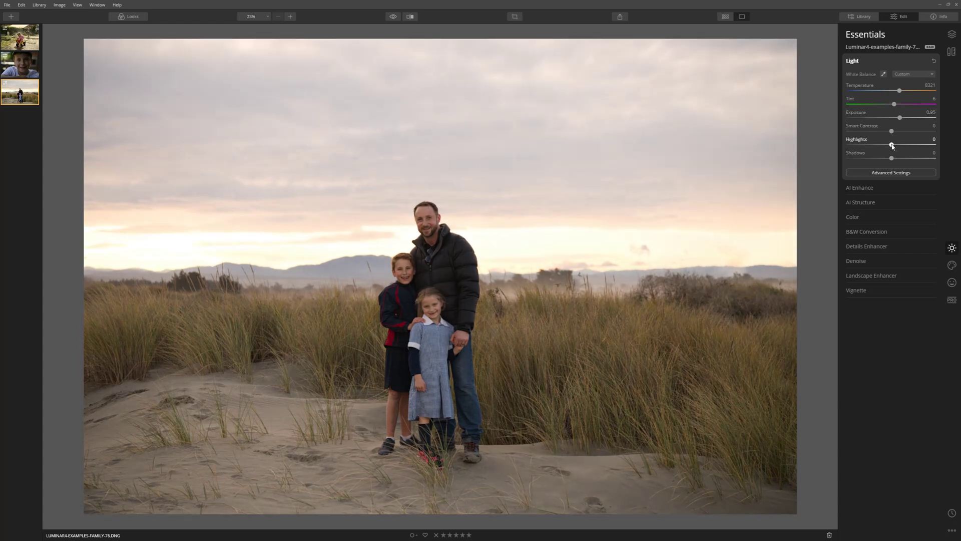
left_click_drag(891, 147, 850, 141)
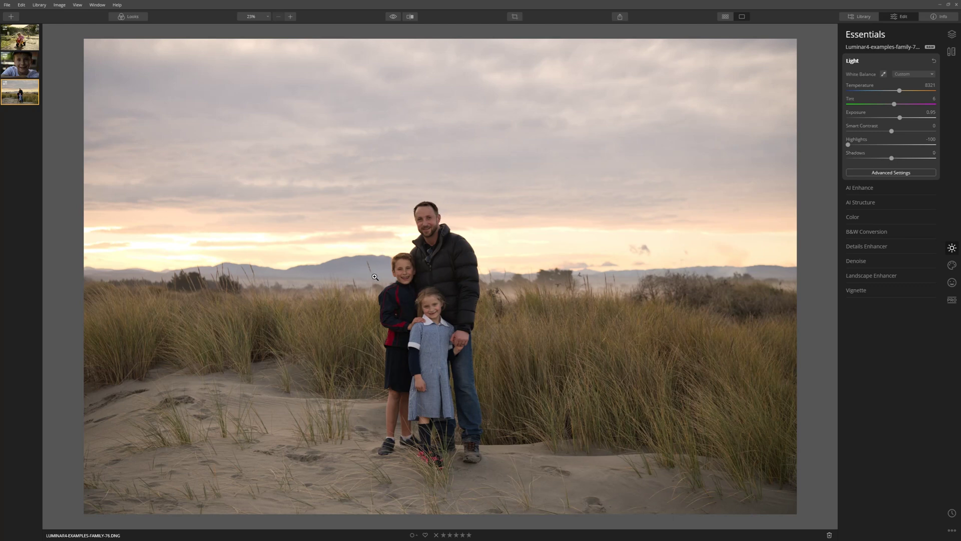
left_click_drag(895, 159, 910, 162)
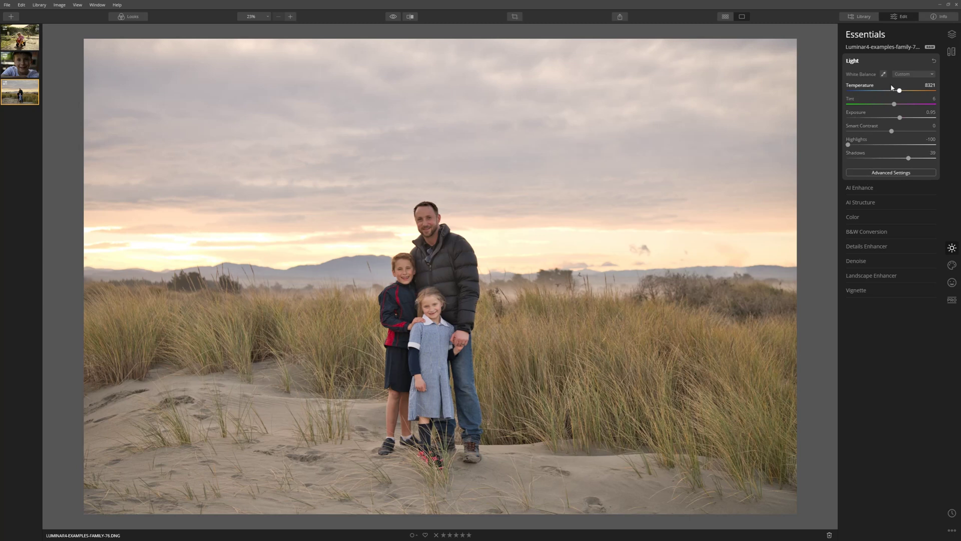
Compare before and after, then reveal the Whites, Blacks and tone curve controls
left_click(393, 17)
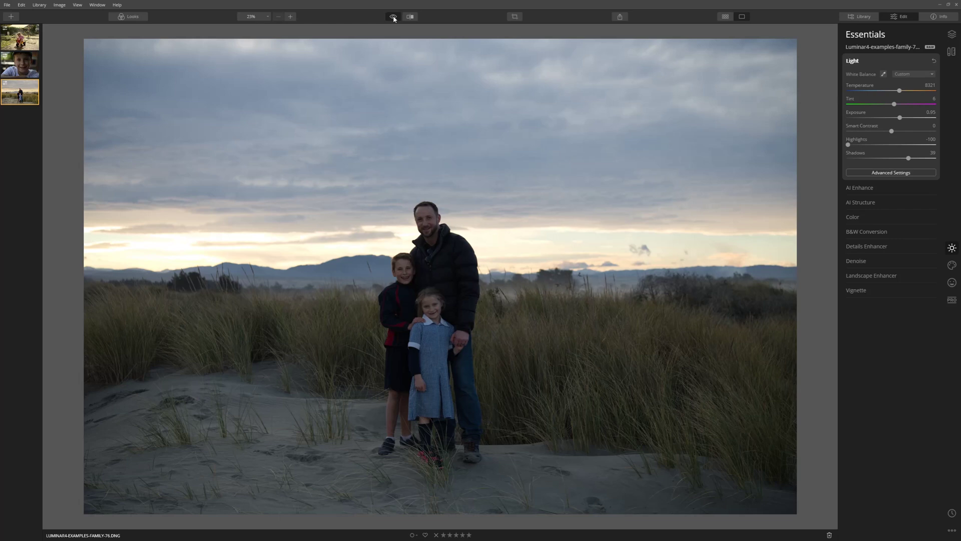
left_click(393, 17)
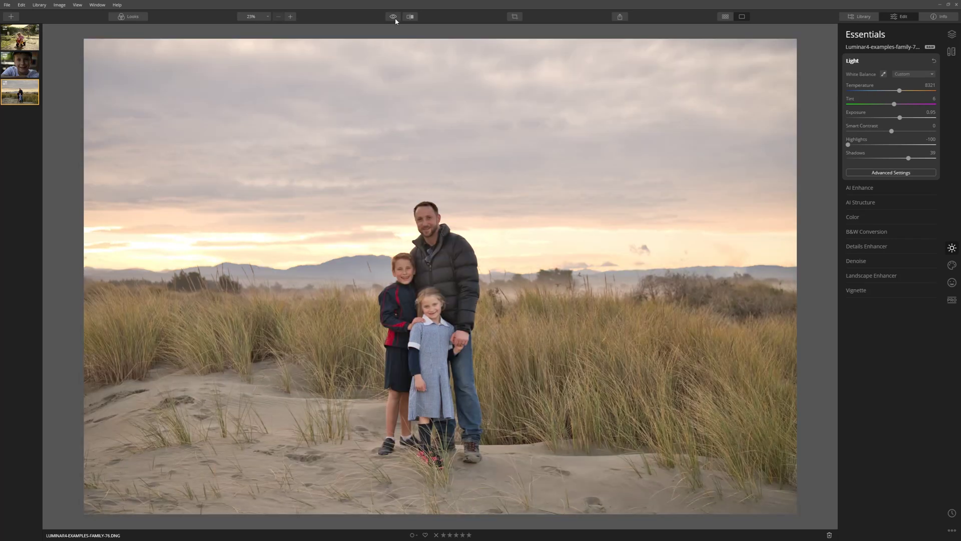
left_click(908, 174)
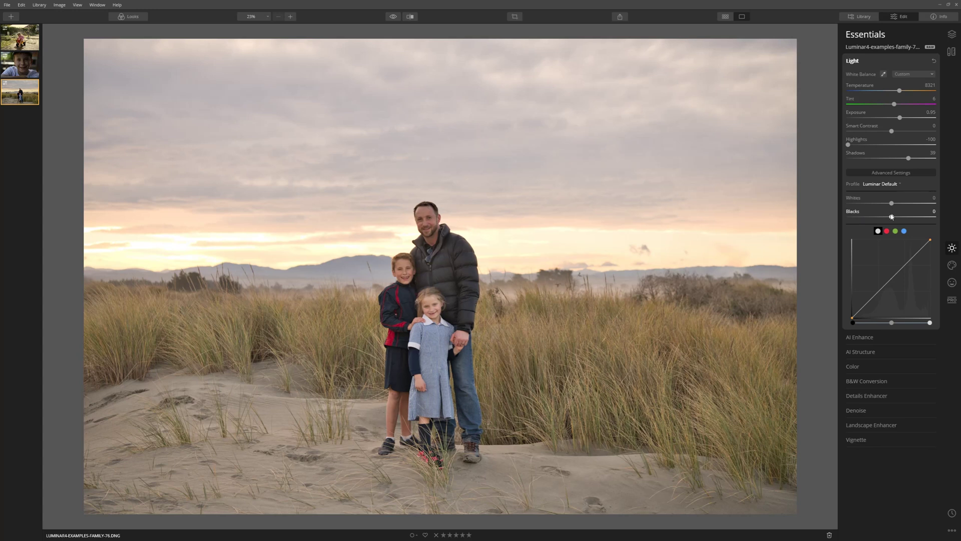
Keep Blacks at 0 and lower Whites to -74
left_click_drag(892, 219, 868, 220)
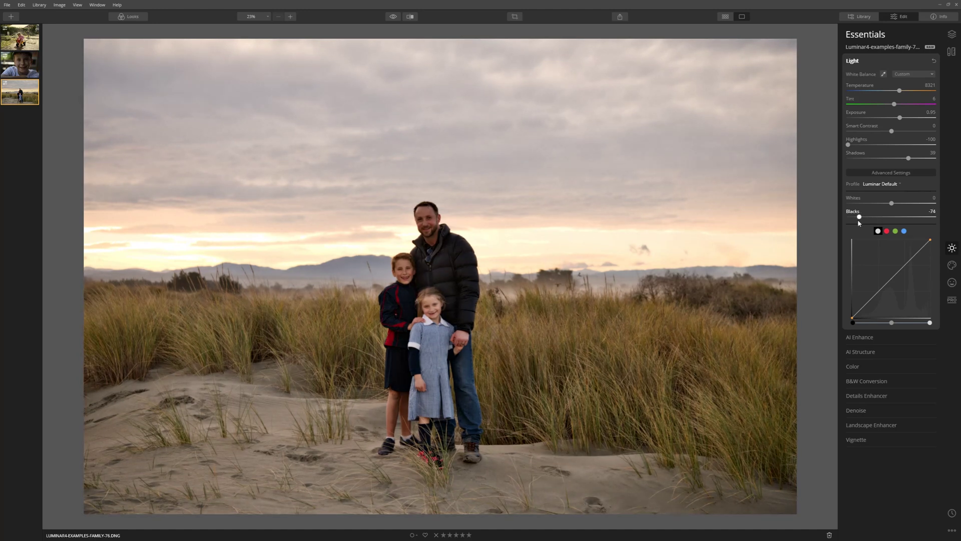
left_click_drag(861, 219, 870, 219)
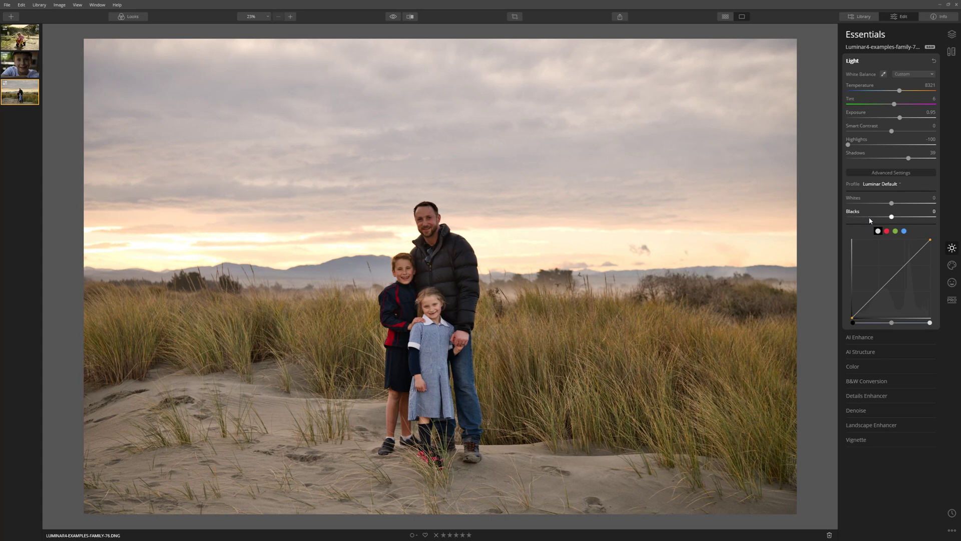
double_click(870, 219)
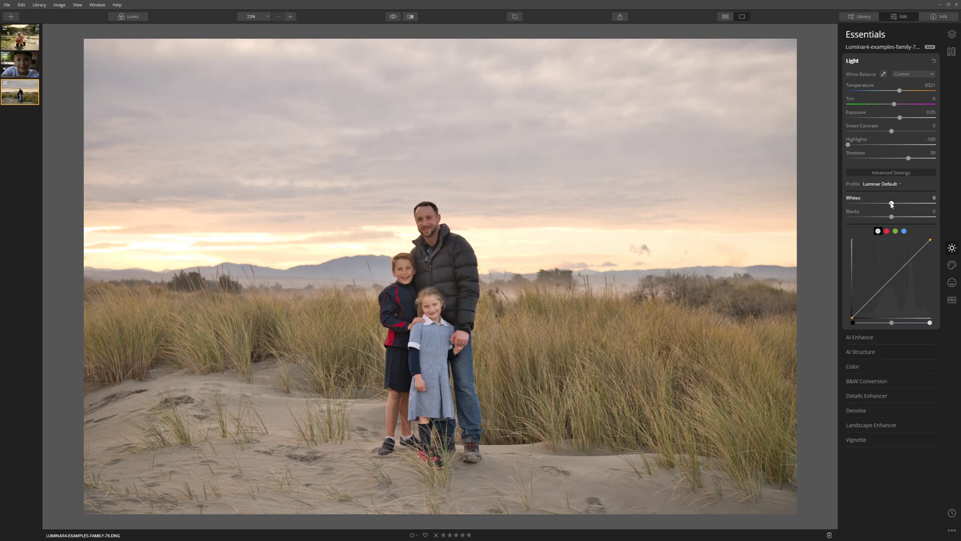
left_click_drag(891, 204, 859, 205)
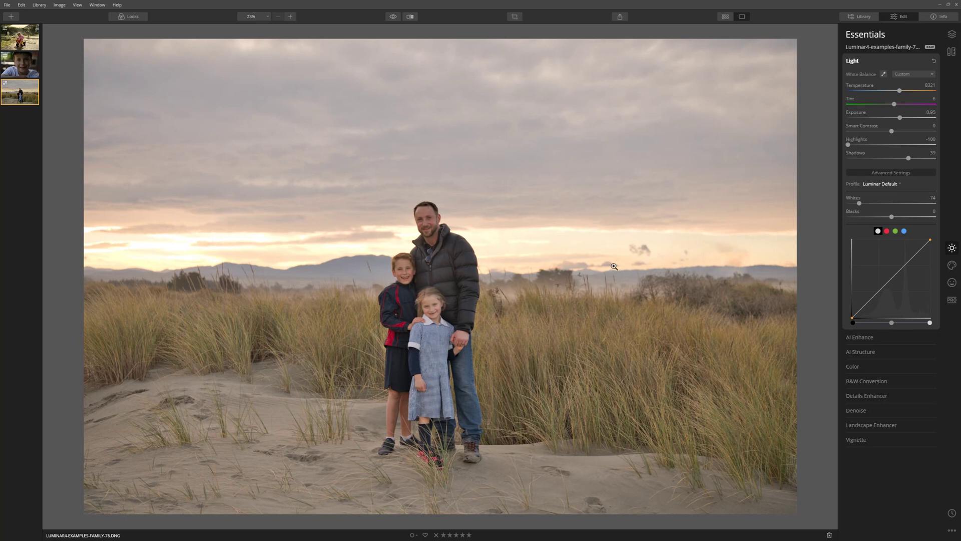
double_click(859, 205)
left_click_drag(892, 205, 859, 204)
Raise Exposure to 1.21 and Smart Contrast to 38, and ease Shadows to 33
left_click_drag(900, 118, 902, 118)
left_click_drag(892, 131, 909, 133)
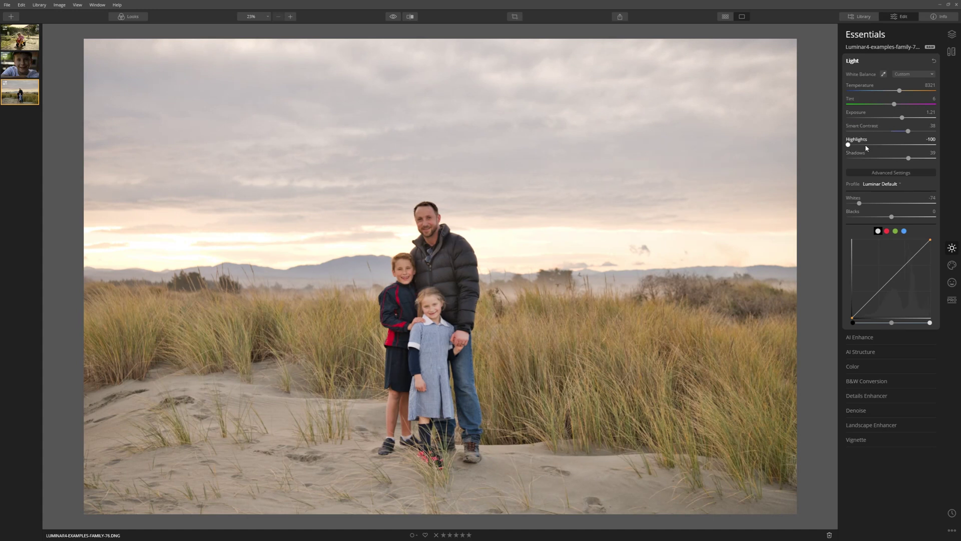
left_click_drag(908, 160, 906, 159)
Flip to the unedited original and back to the edited beach photo
left_click(396, 16)
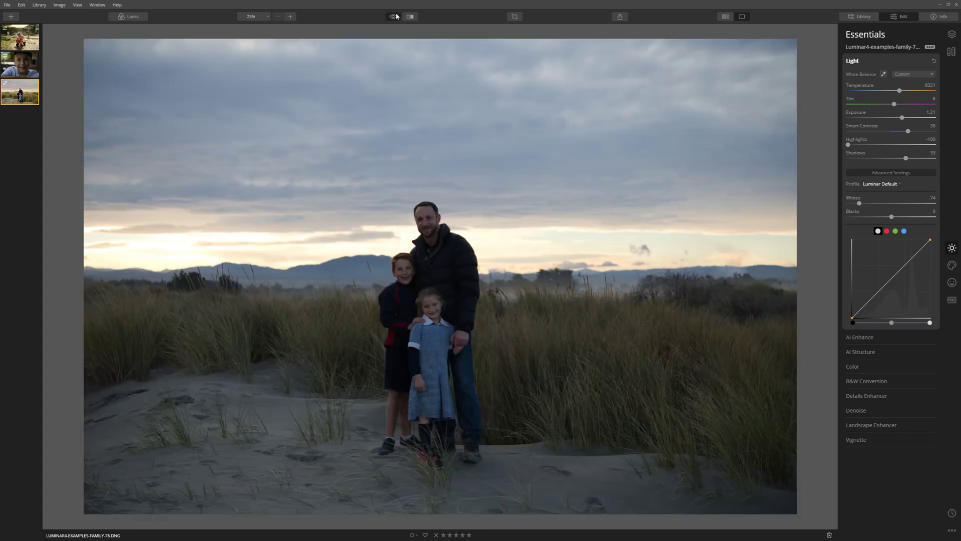
left_click(396, 16)
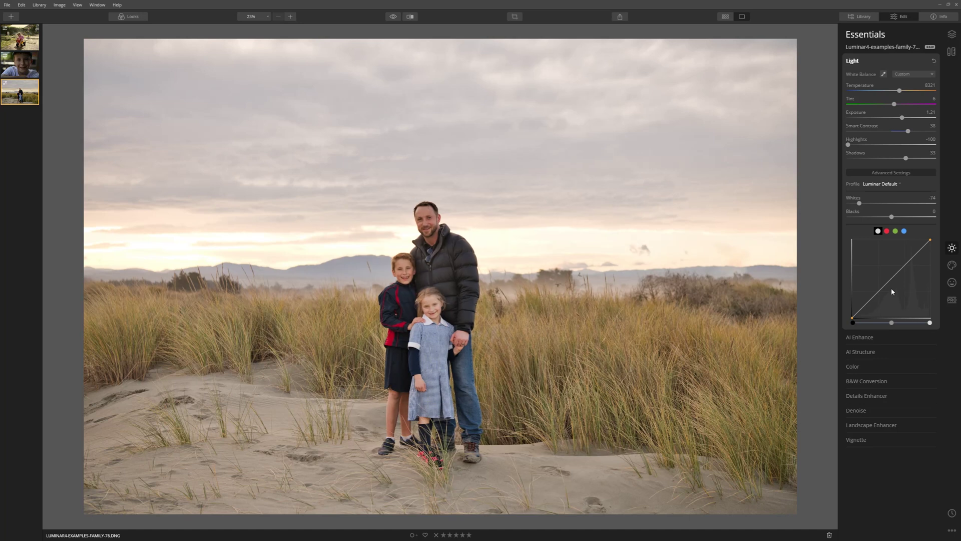
left_click_drag(895, 278, 861, 308)
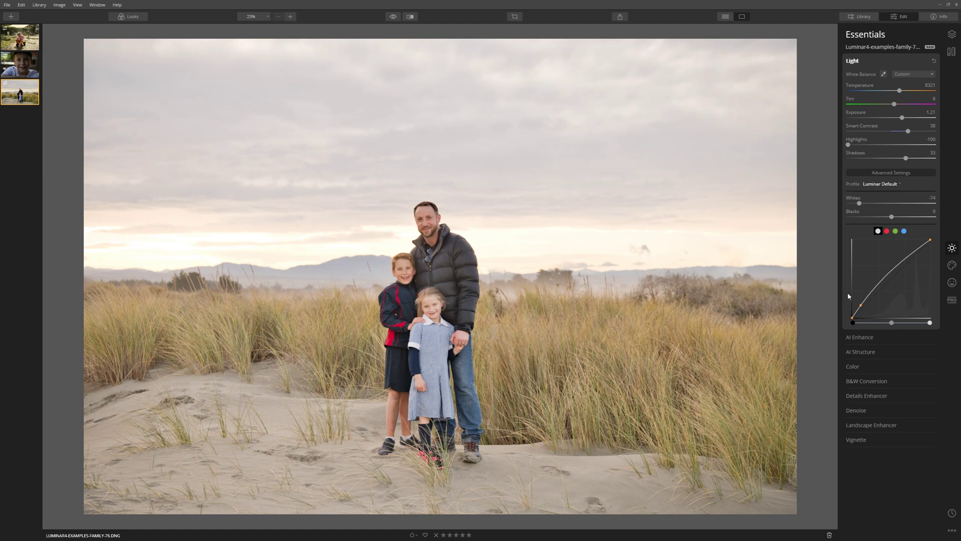
left_click(905, 260)
mouse_move(905, 260)
left_mouse_down()
mouse_move(918, 260)
mouse_move(908, 269)
left_mouse_up()
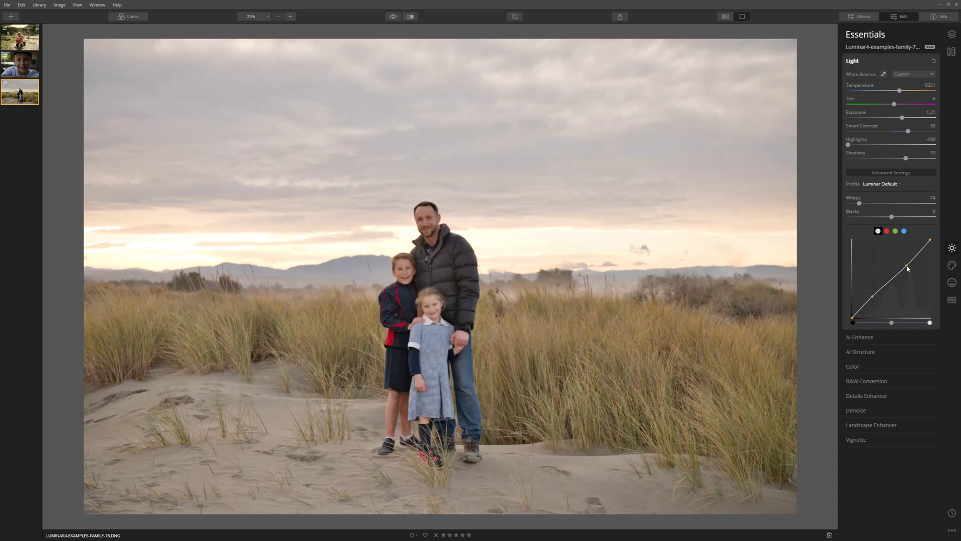
left_click_drag(908, 269, 905, 259)
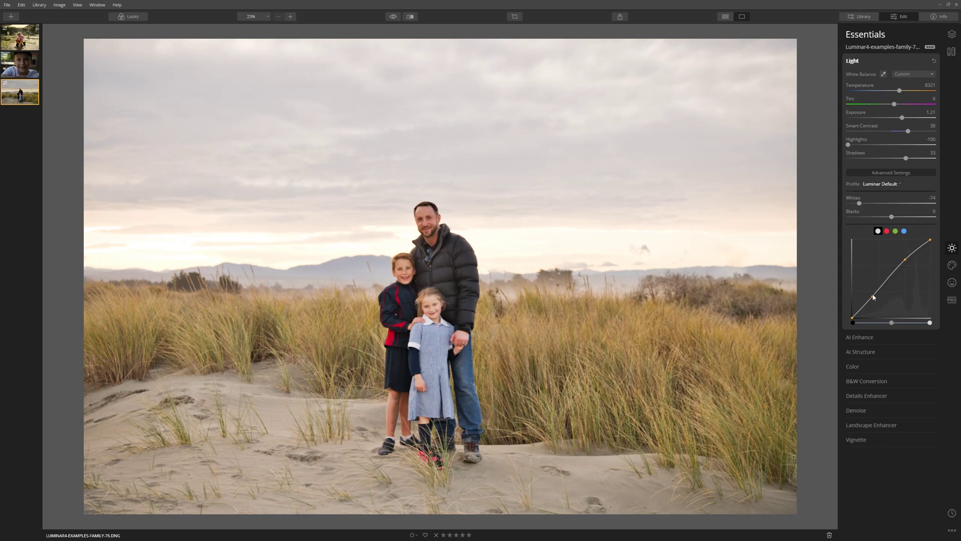
left_click_drag(873, 296, 874, 303)
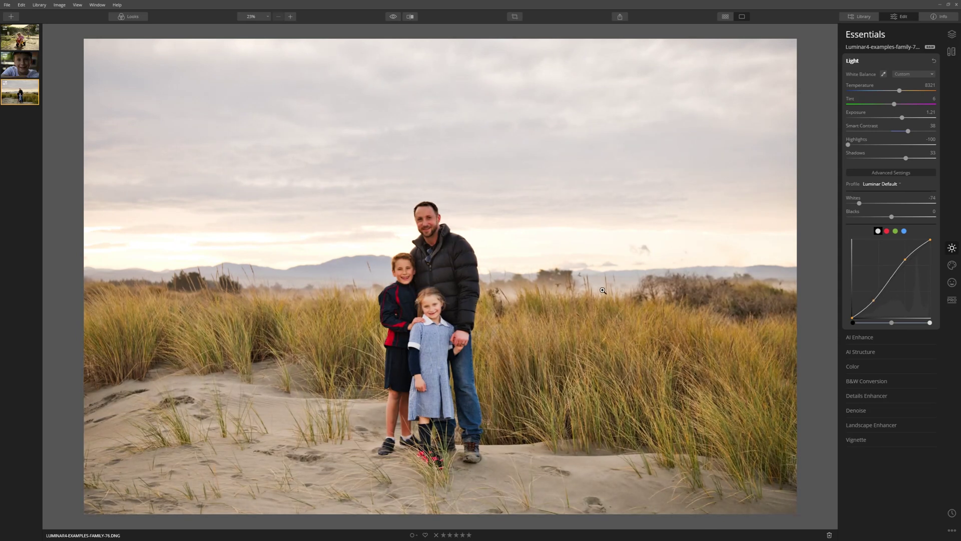
double_click(905, 262)
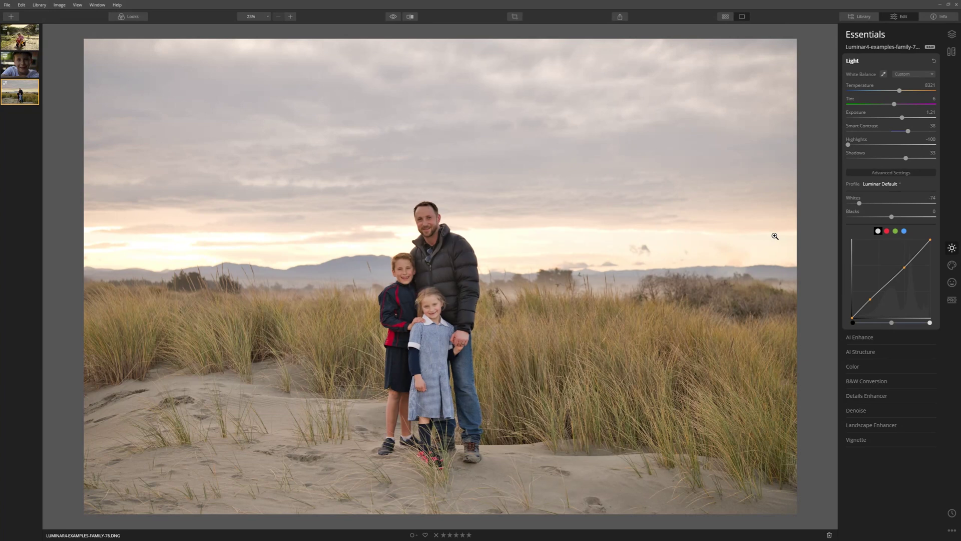
Try and remove a red curve point, then lower the blue curve's top end and raise its bottom end
left_click(888, 231)
mouse_move(890, 280)
left_mouse_down()
mouse_move(885, 271)
mouse_move(905, 284)
left_mouse_up()
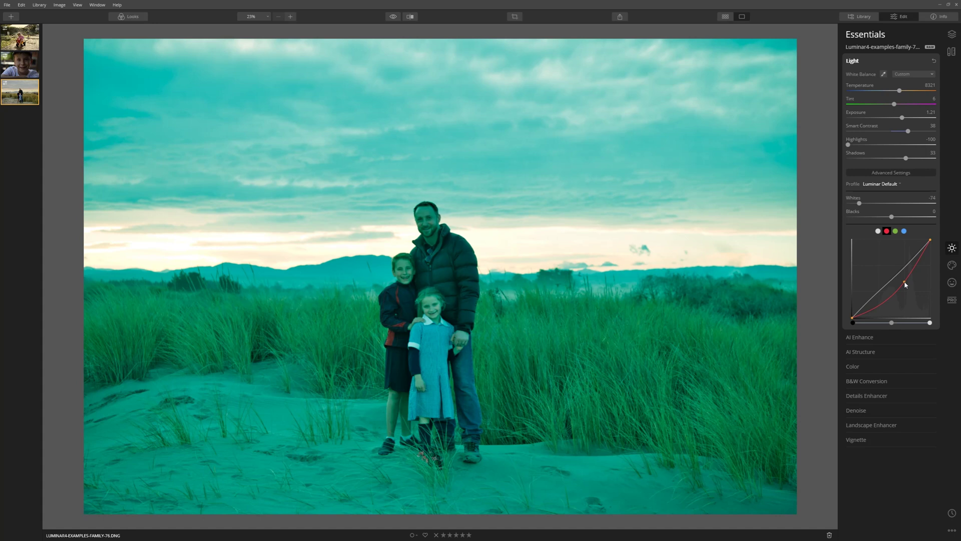
left_click_drag(905, 284, 904, 232)
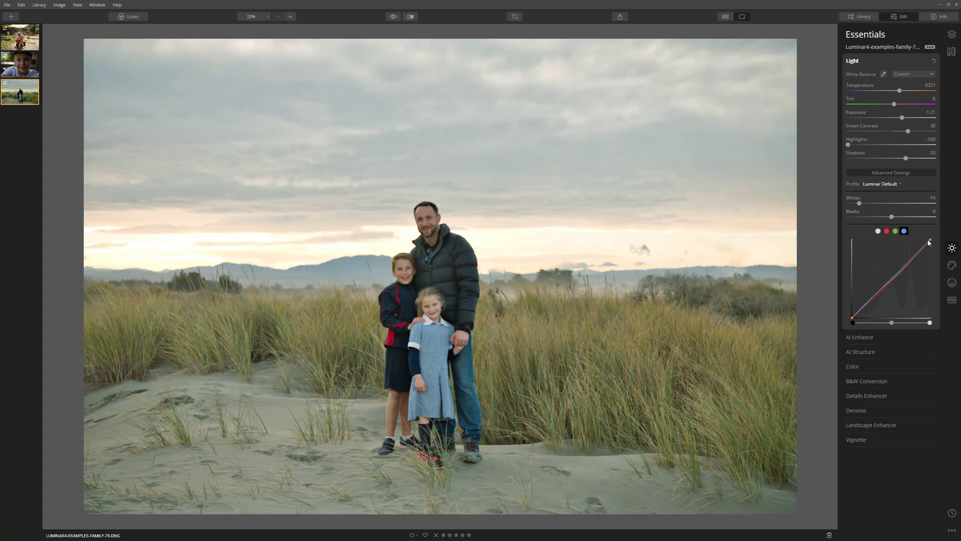
left_click_drag(930, 240, 938, 252)
left_click_drag(852, 317, 848, 310)
Compare the warmed beach photo against its unedited original
left_click(394, 17)
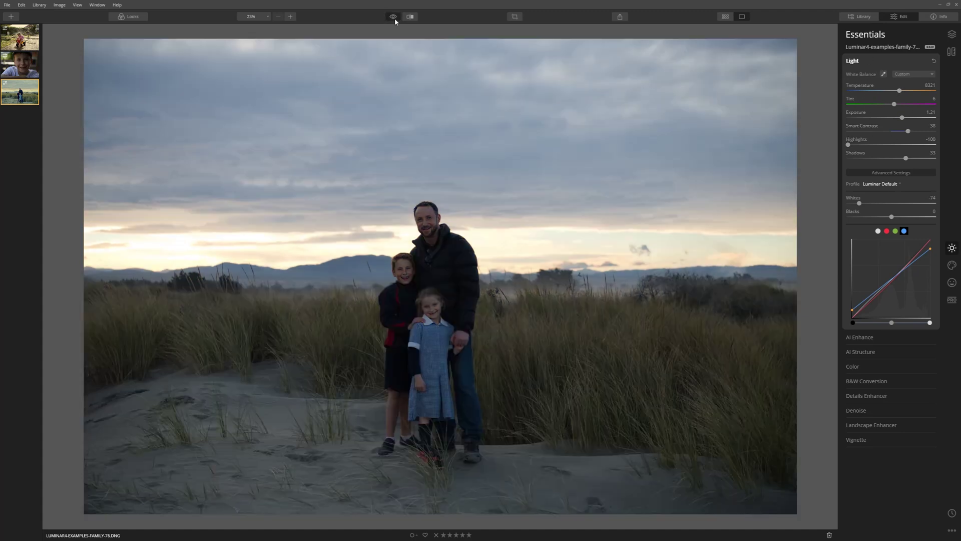
left_click(395, 18)
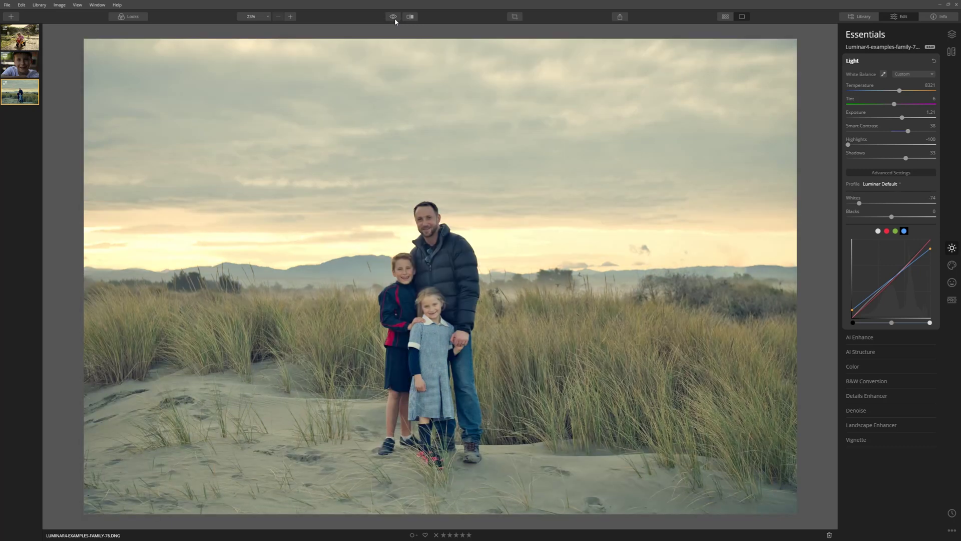
left_click(394, 18)
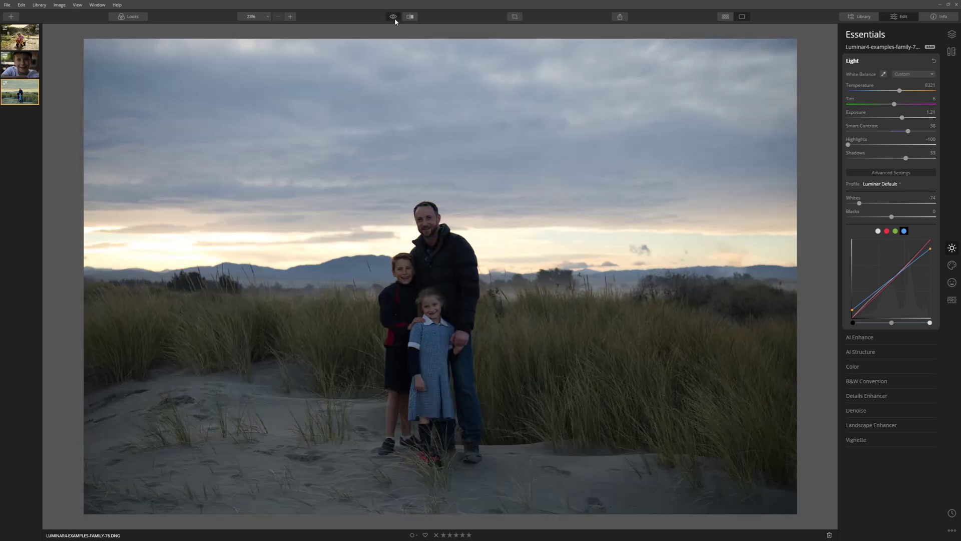
left_click(394, 18)
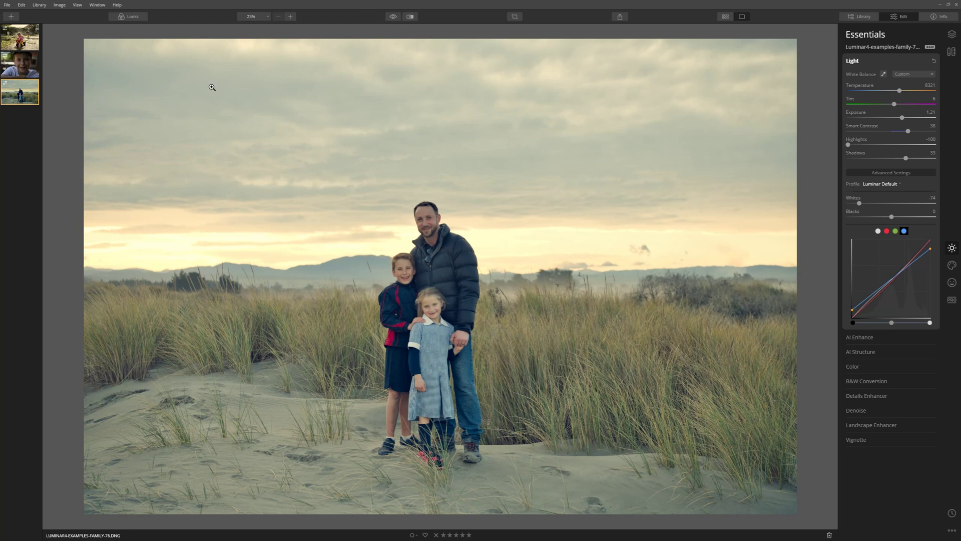
Open the boy portrait and set Exposure 1.60, Smart Contrast 18, Highlights -23, Shadows 14
left_click(21, 64)
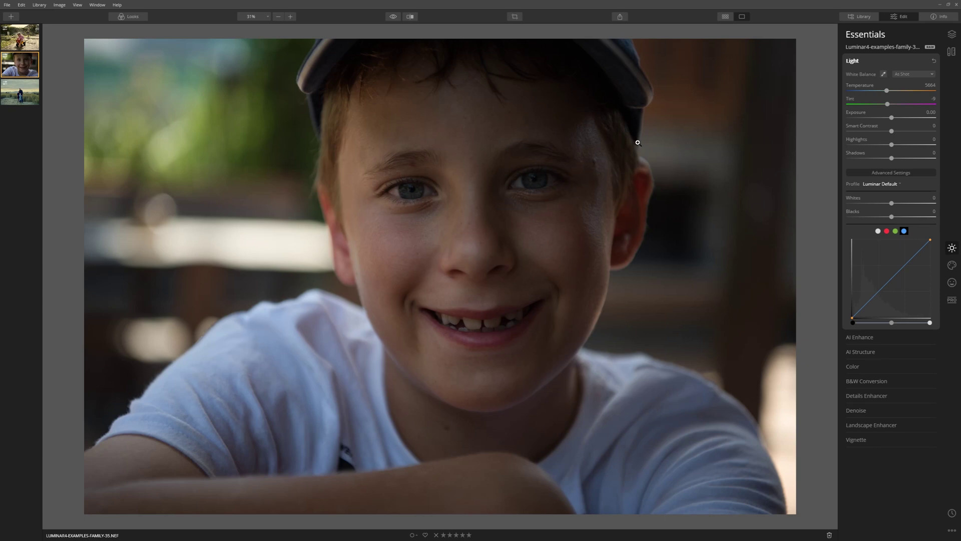
left_click_drag(892, 119, 898, 161)
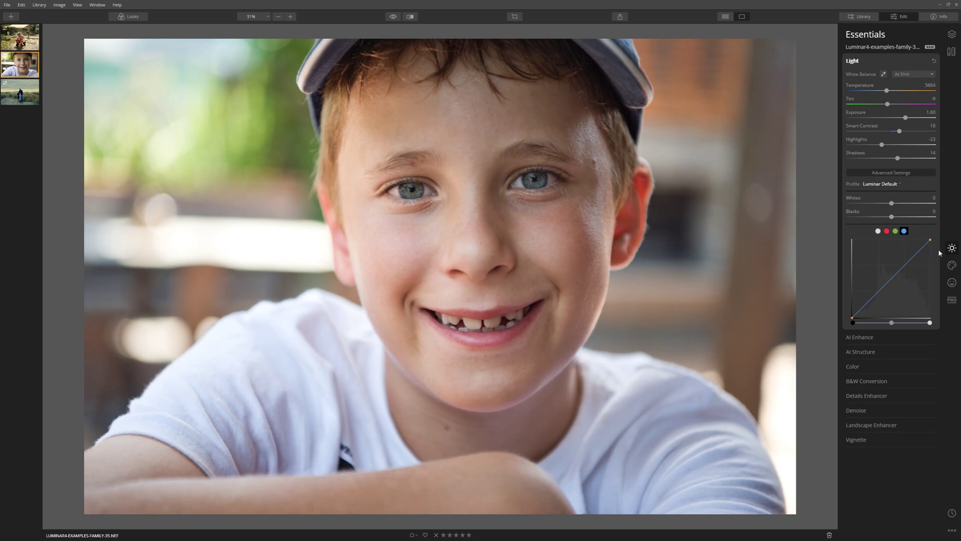
left_click(879, 231)
Give the portrait's RGB curve a gentle two-point S-shape and compare it with the original
left_click_drag(877, 294, 903, 270)
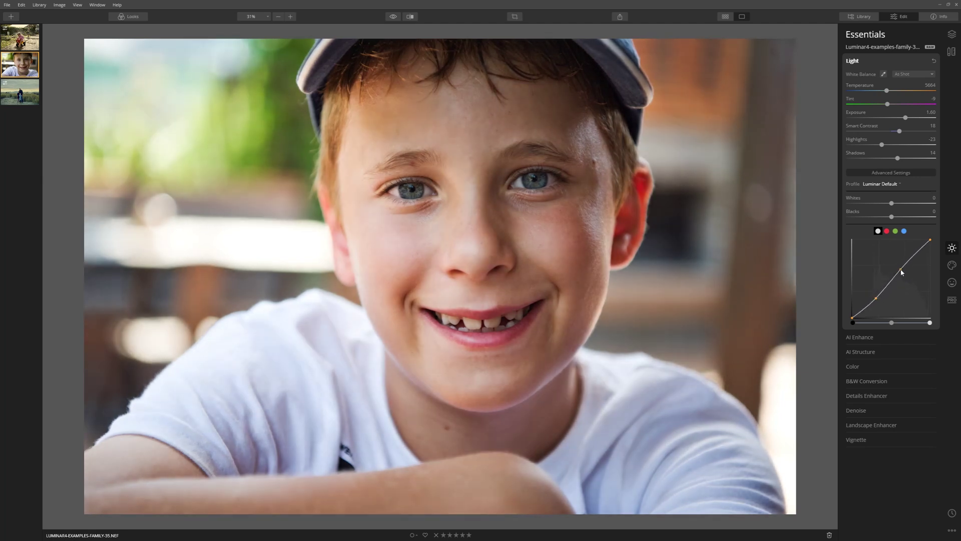
left_click_drag(903, 272, 904, 272)
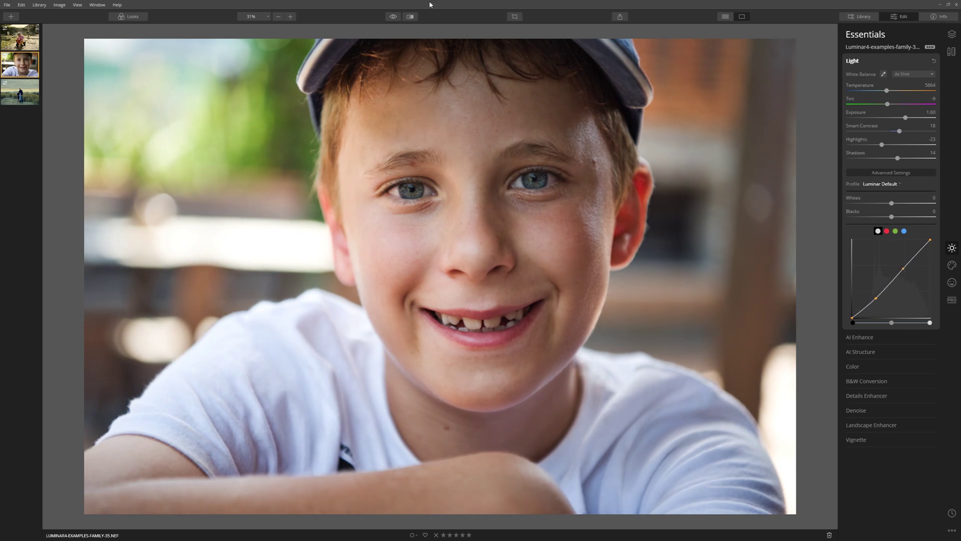
left_click(393, 16)
left_click(393, 16)
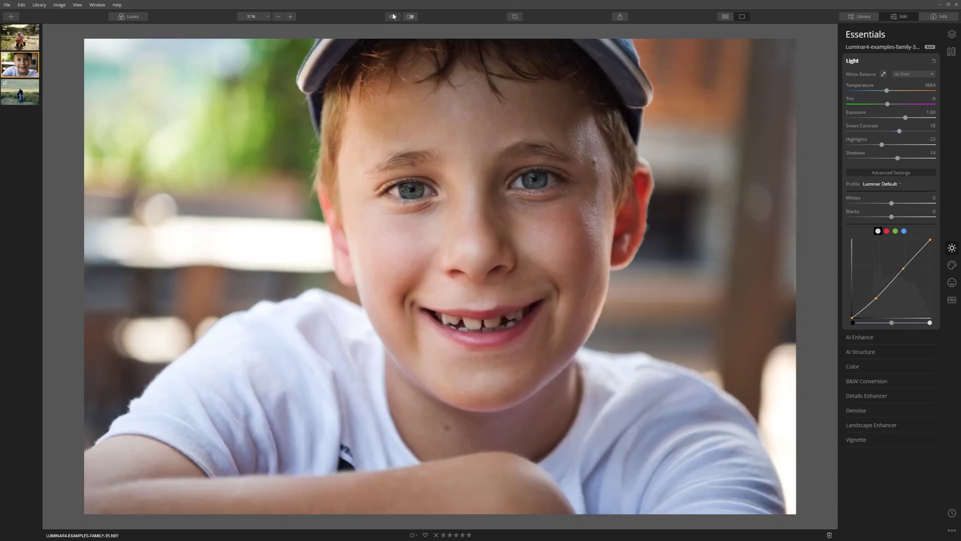